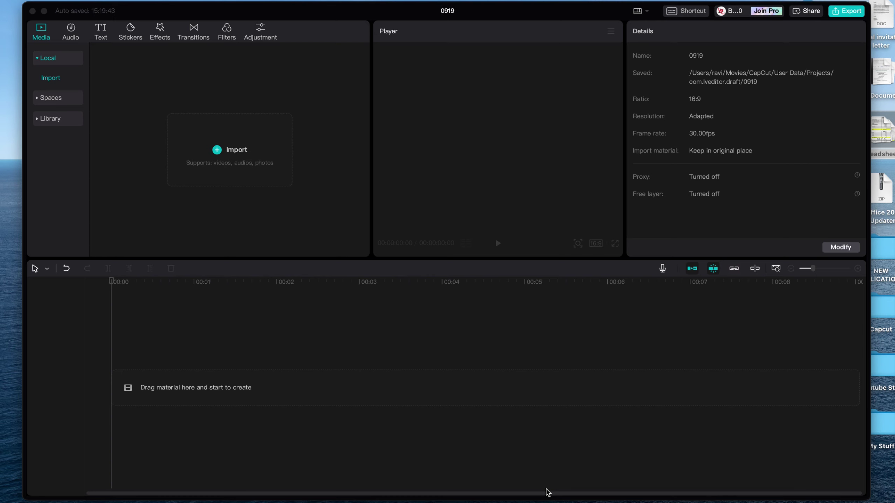
Import bla ck.jpeg from Downloads and drop it on the timeline as a five-second clip.
click(219, 155)
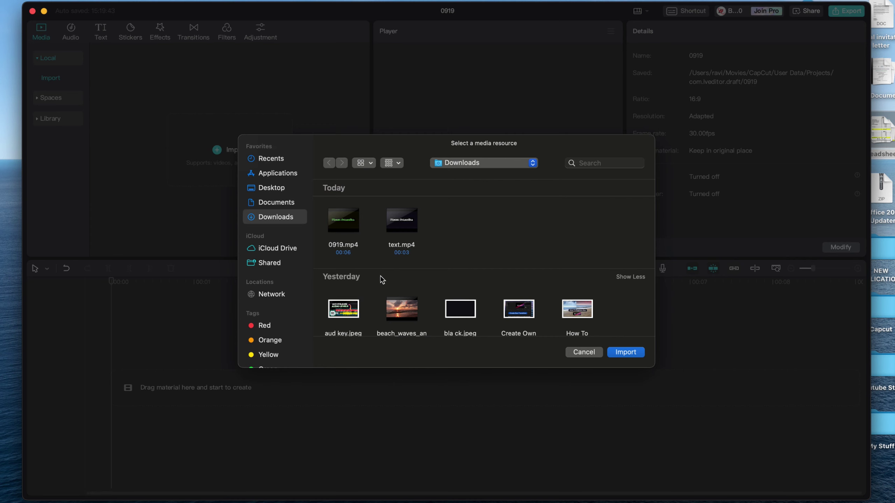
click(473, 312)
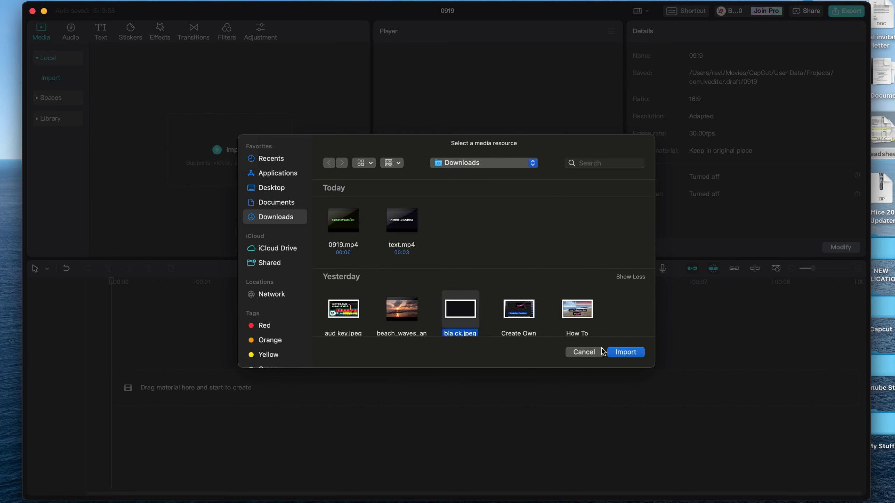
click(625, 353)
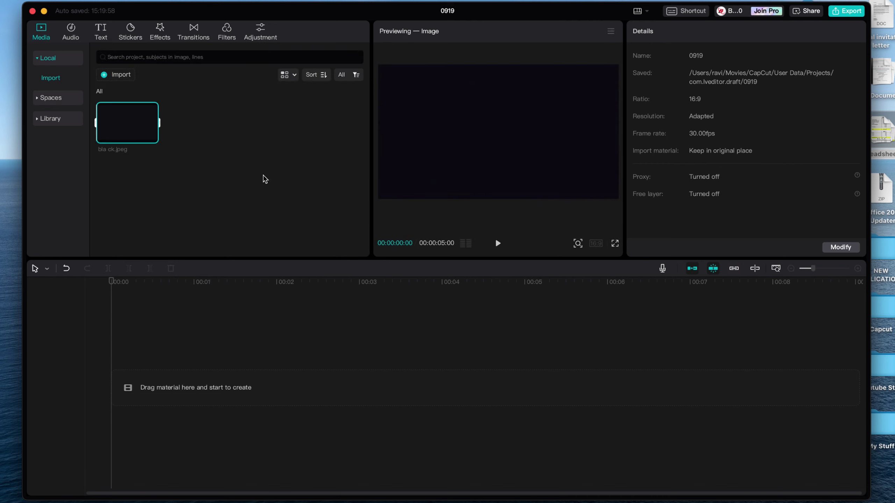
drag(131, 130, 132, 397)
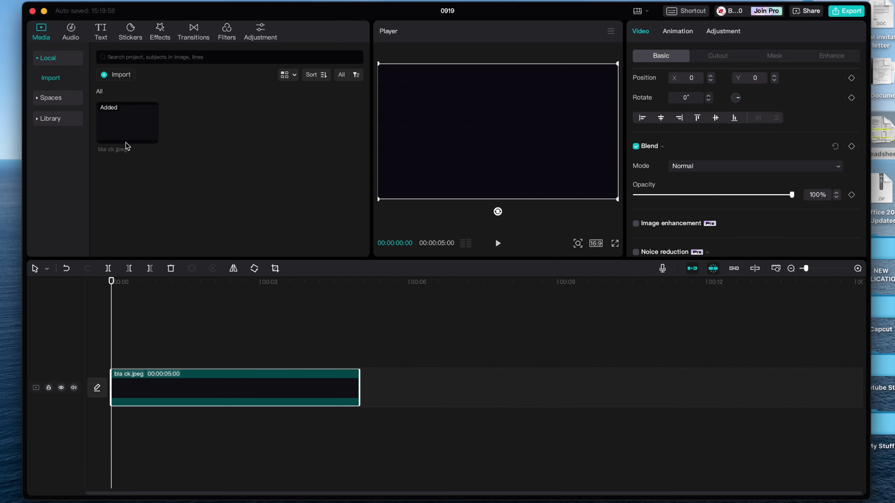
Add a Default text clip above the black image, stretched to five seconds, with its placeholder selected.
click(100, 30)
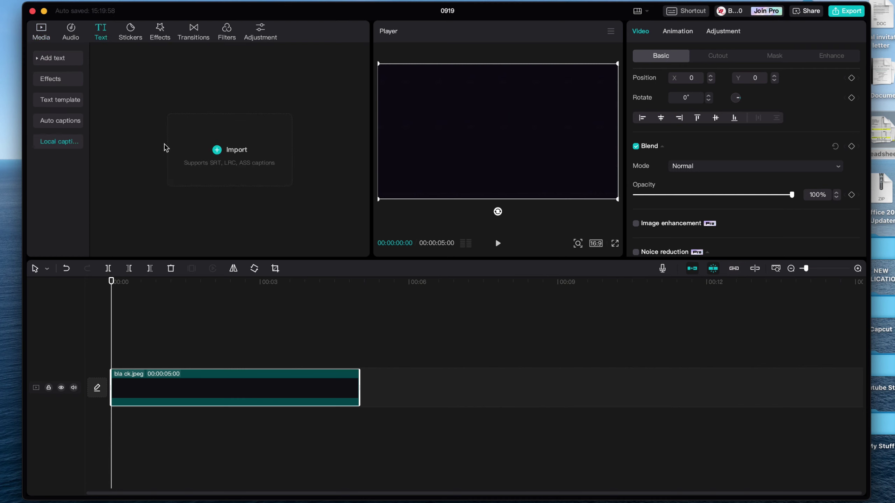
click(50, 61)
drag(119, 83, 114, 353)
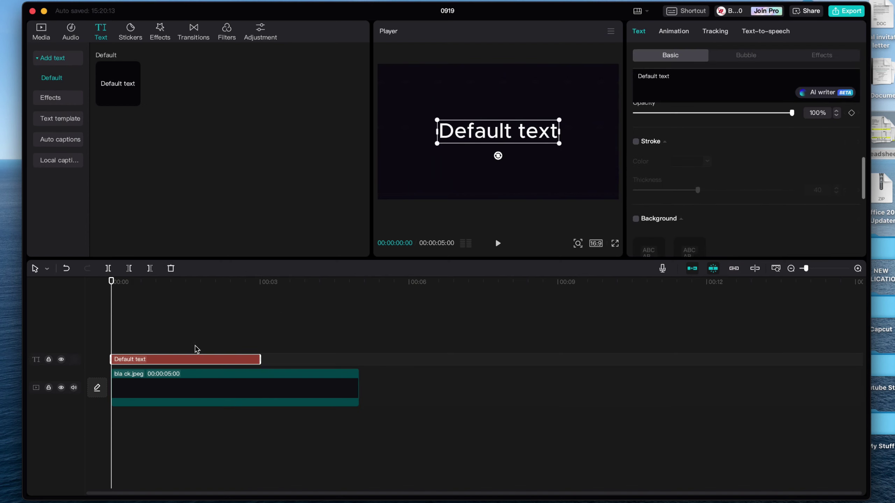
drag(259, 360, 360, 364)
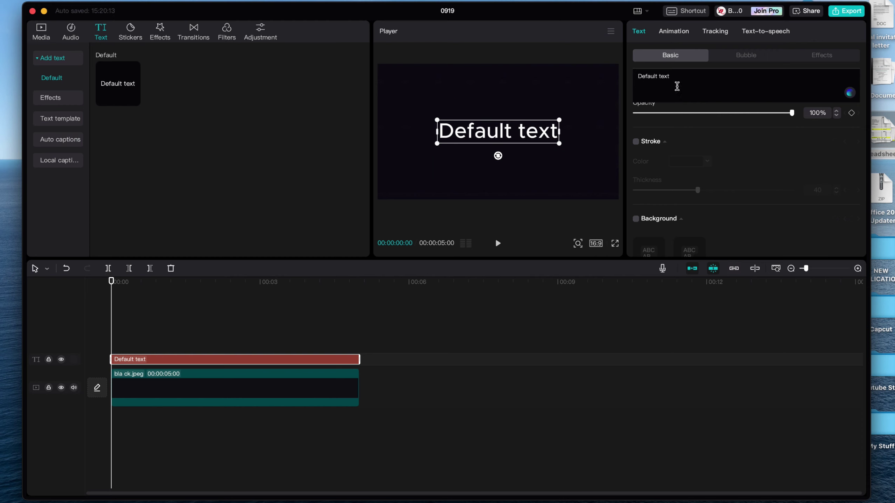
drag(682, 80, 608, 65)
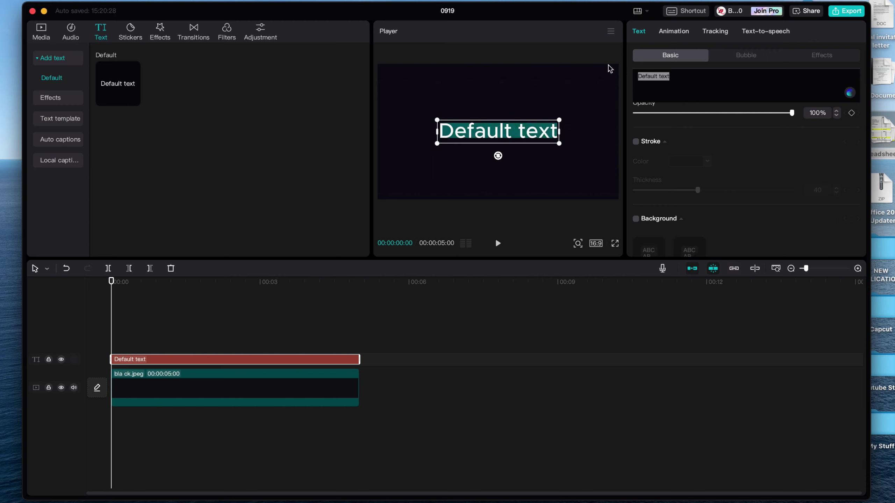
text(Please)
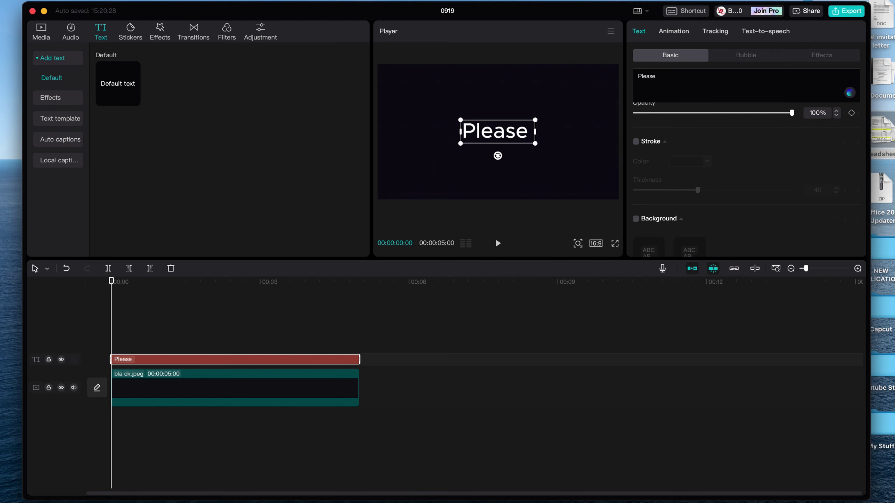
text( Subsc)
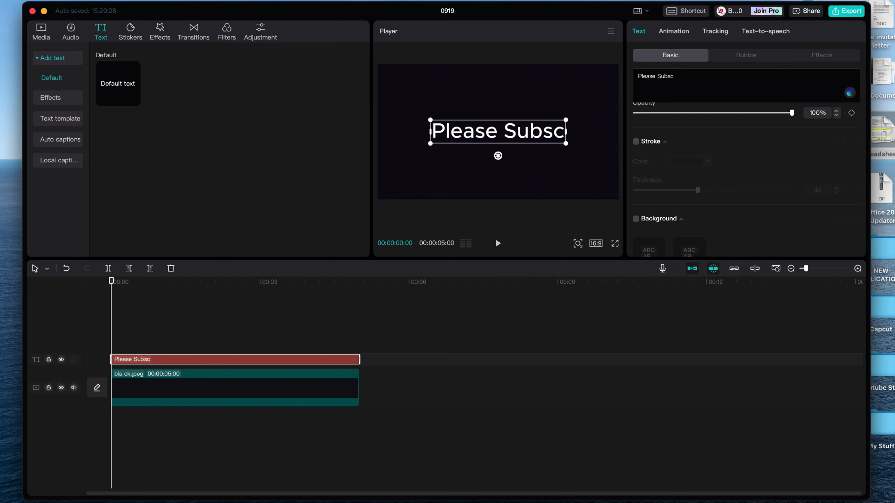
text(ribe)
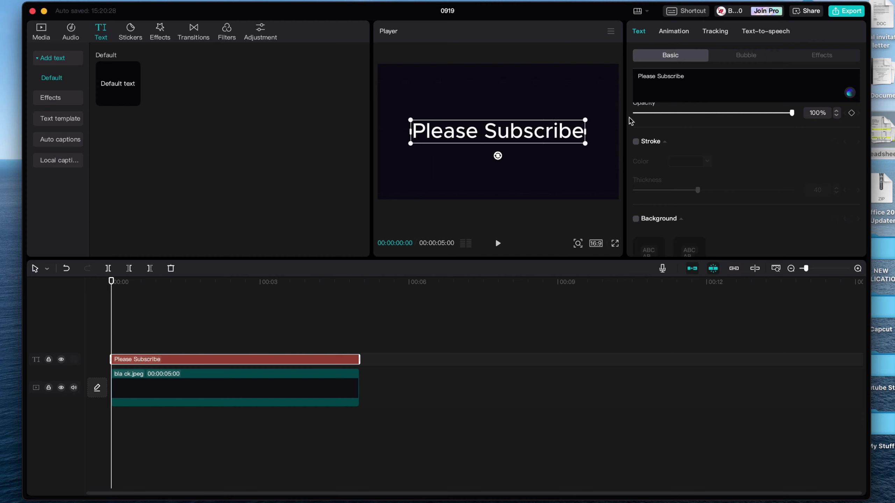
scroll(727, 223, down, 3)
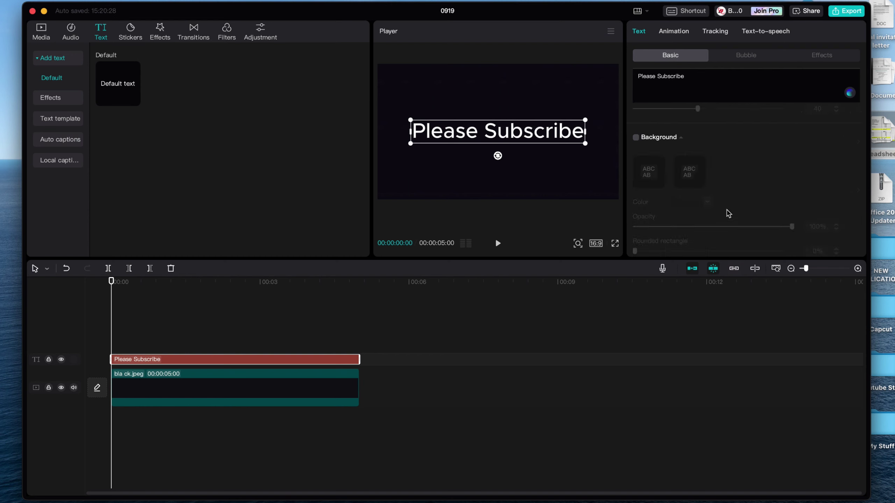
scroll(727, 213, down, 1)
scroll(727, 213, down, 1)
scroll(727, 213, up, 1)
scroll(726, 210, up, 2)
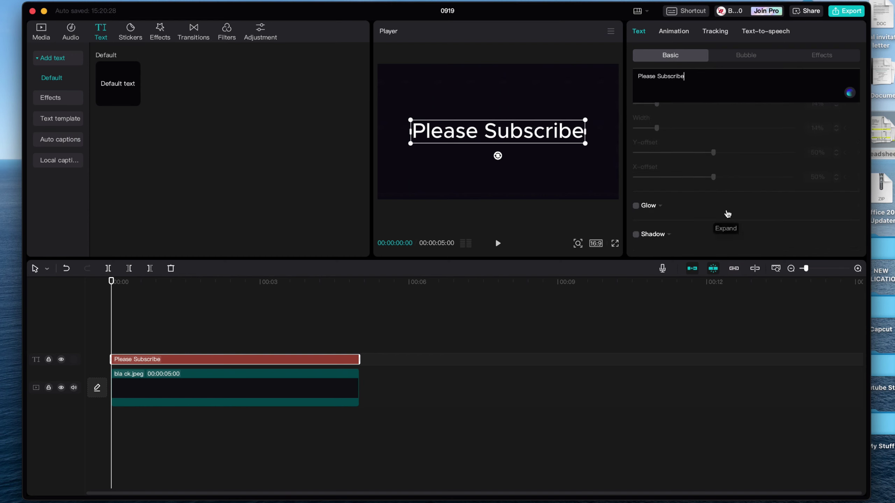
scroll(747, 146, up, 3)
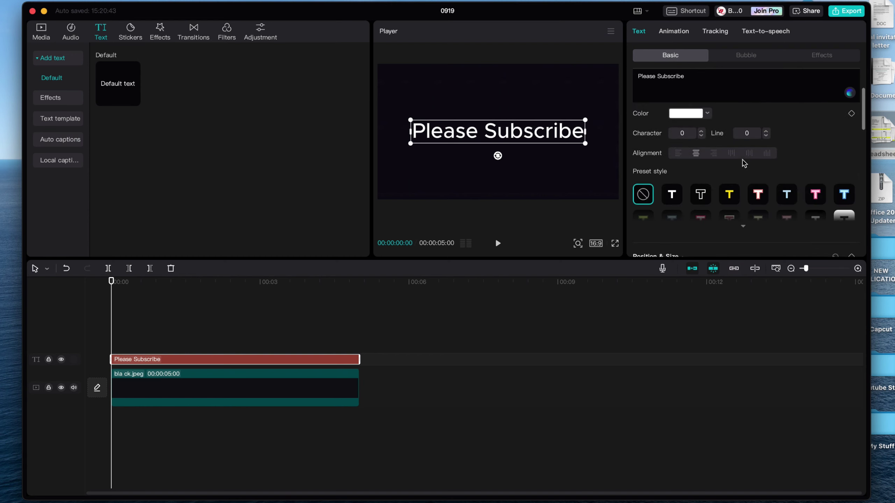
Style 'Please Subscribe' with the black-fill white-outline preset and font size 19.
click(701, 200)
scroll(736, 132, up, 1)
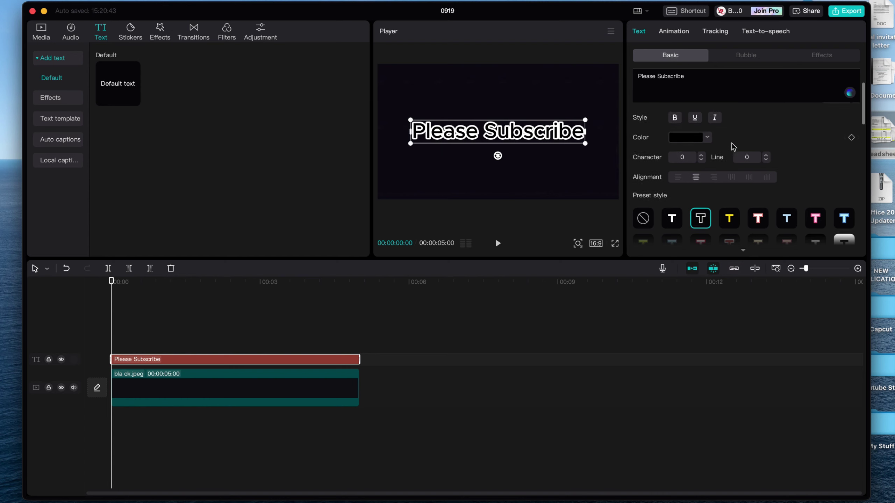
scroll(731, 144, up, 1)
scroll(731, 144, up, 1)
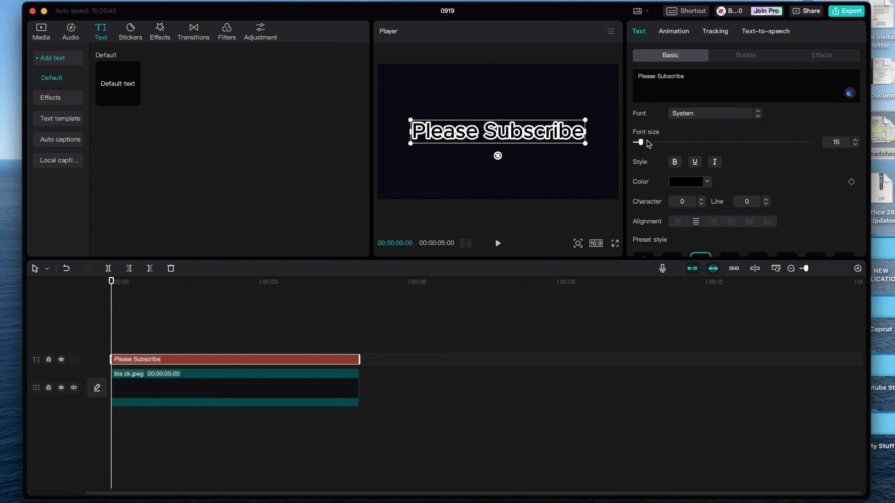
drag(640, 142, 644, 143)
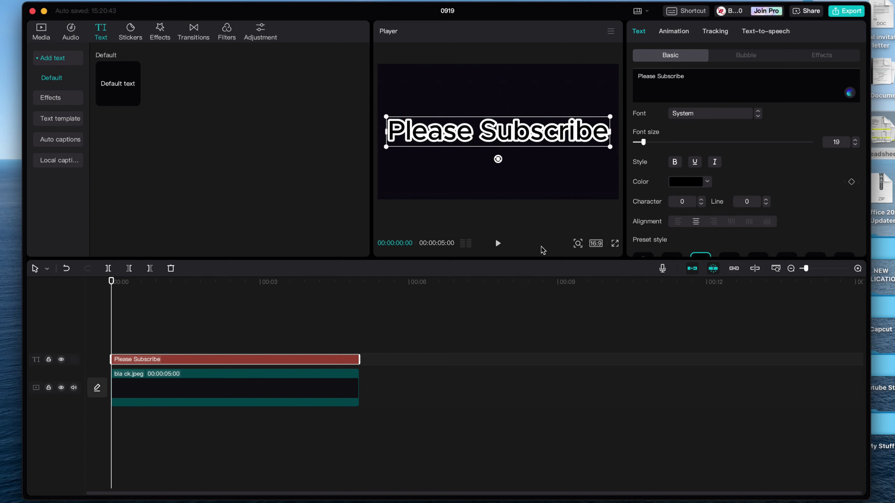
click(376, 315)
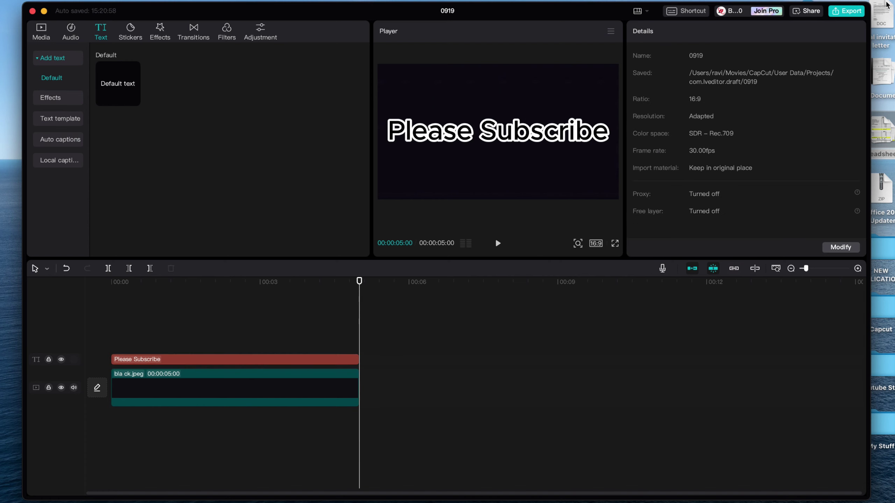
Export the title card, cancel the sharing panel, and bring up the File menu.
click(851, 11)
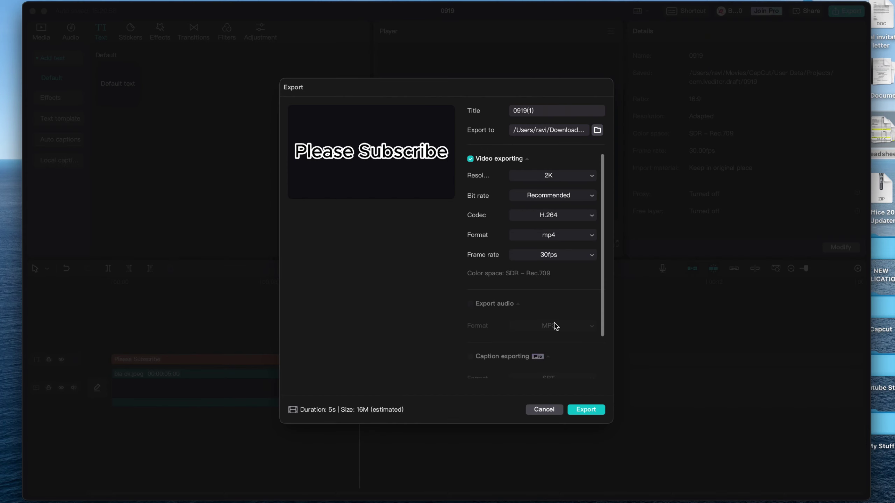
click(586, 410)
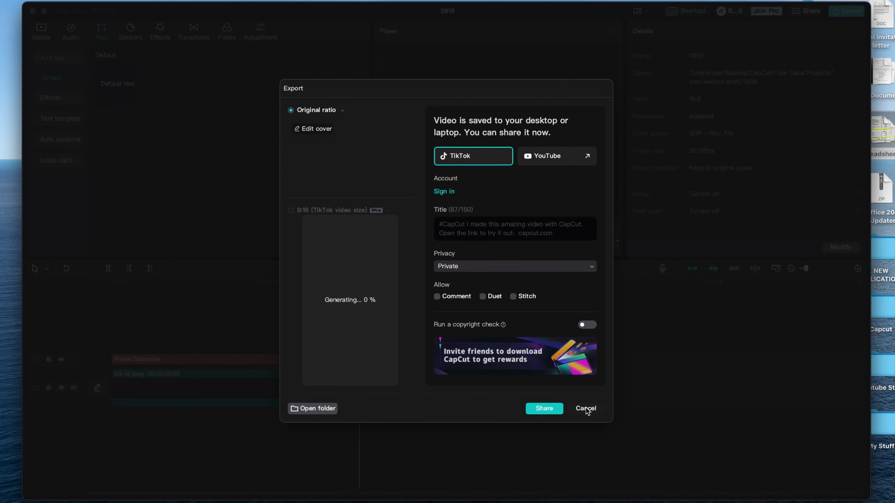
click(586, 409)
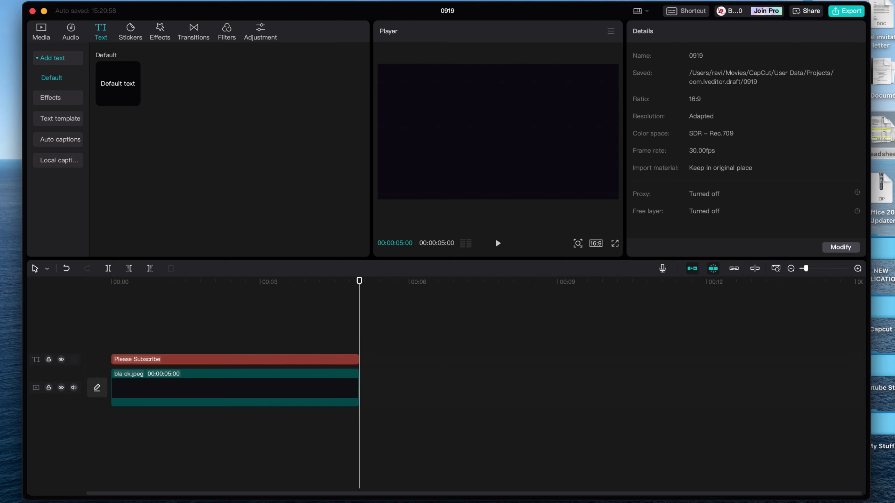
click(56, 2)
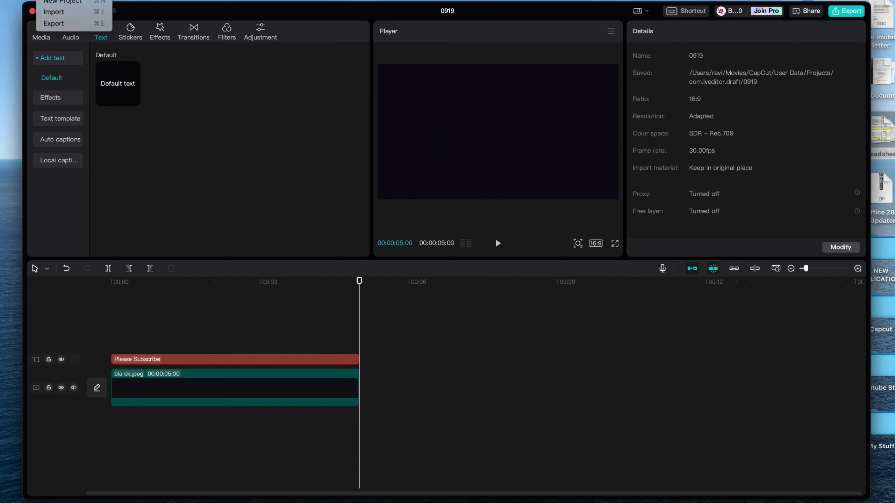
Create a new project, import 0919(1).mp4 from Downloads and place it on the timeline.
click(62, 2)
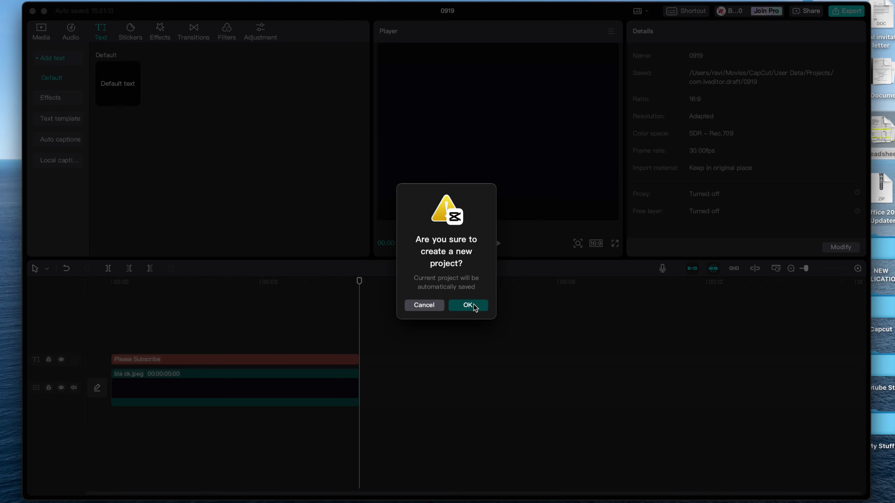
click(469, 305)
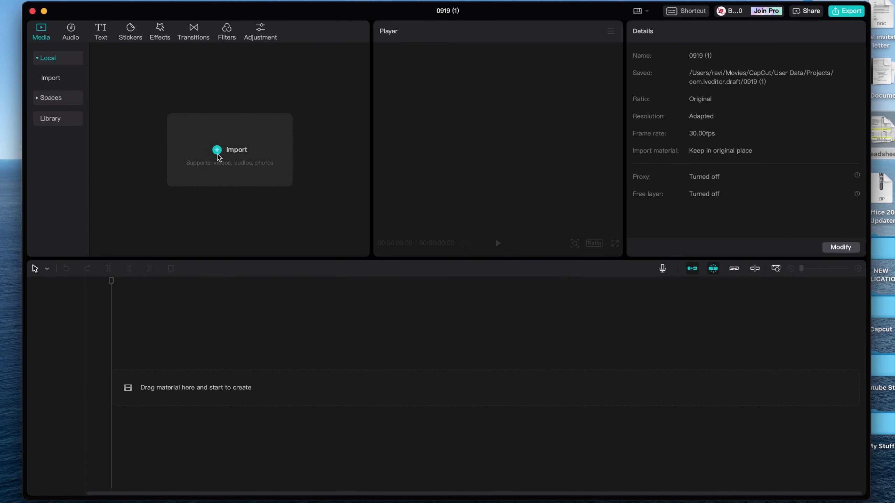
click(218, 158)
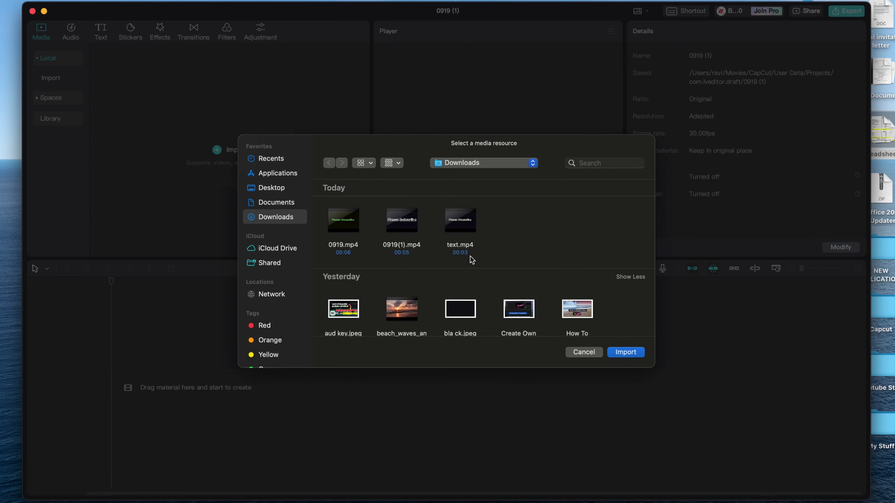
click(420, 238)
click(628, 354)
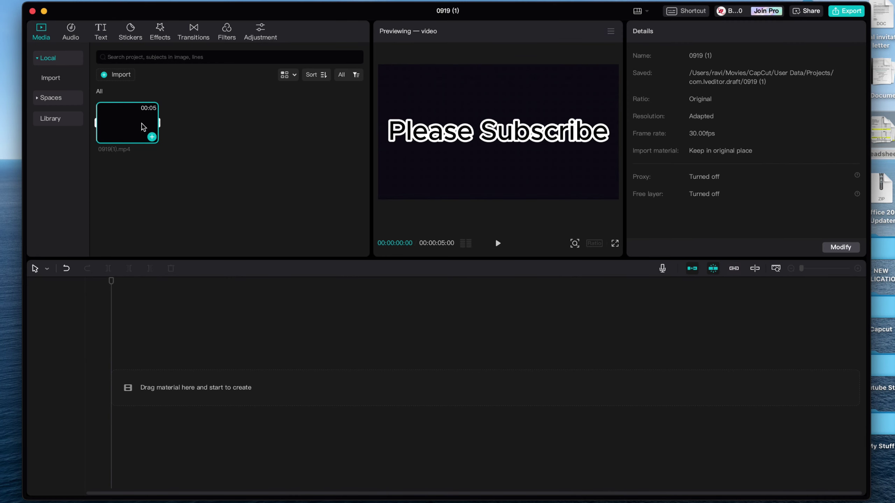
drag(141, 126, 134, 406)
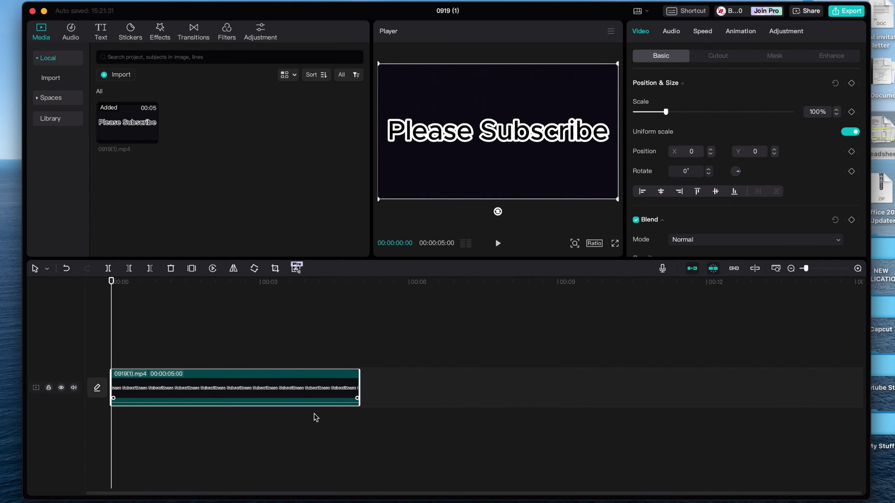
Add the Combustion flame clip from Library > Atmosphere and move it after the text video.
click(56, 122)
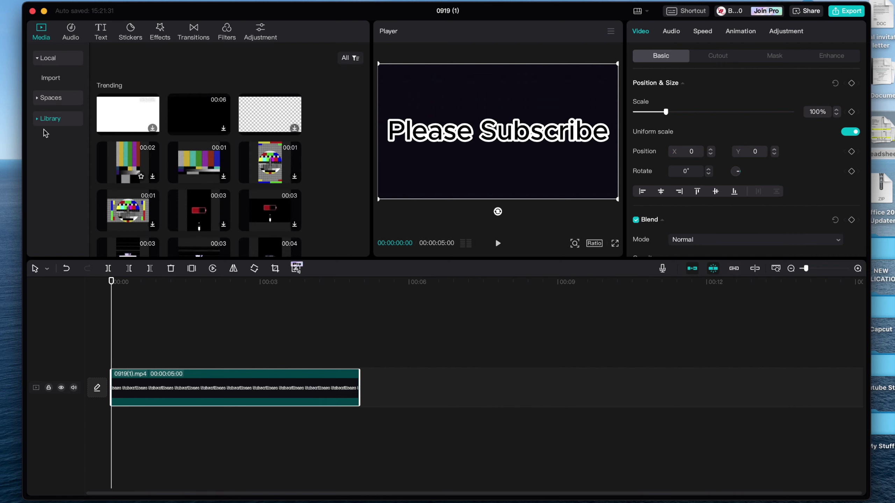
click(37, 121)
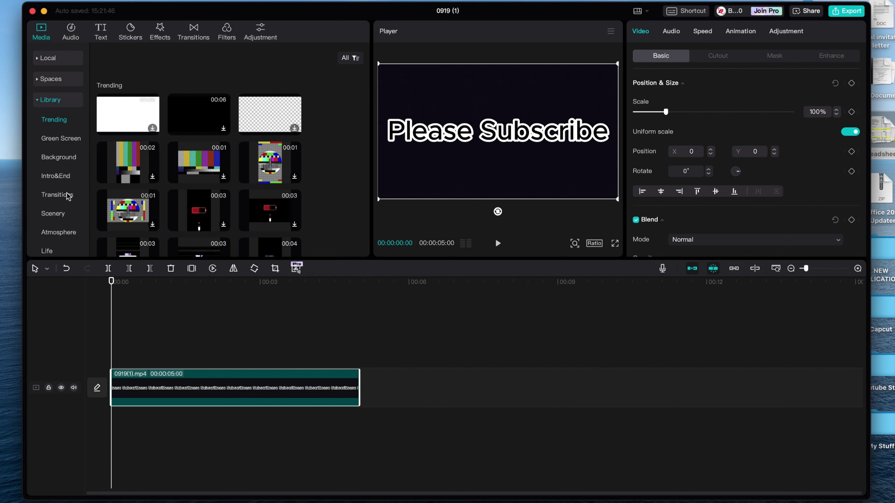
scroll(66, 204, down, 1)
click(60, 233)
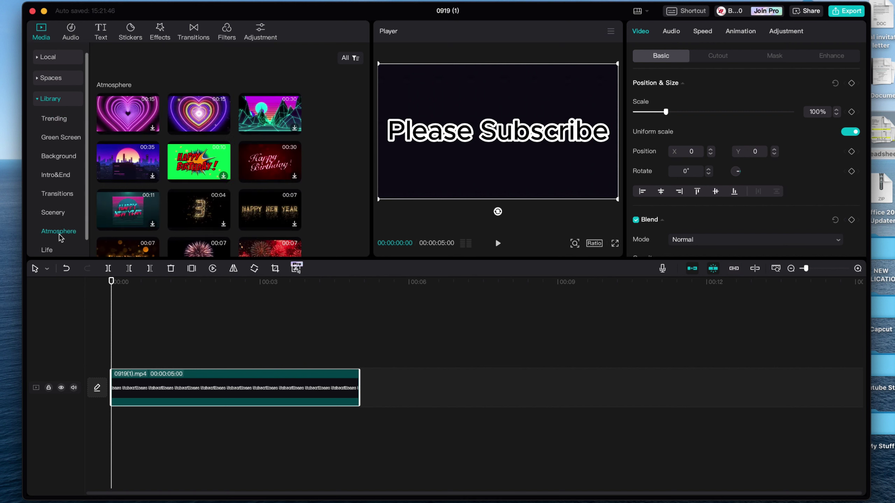
scroll(196, 227, down, 2)
scroll(196, 227, down, 3)
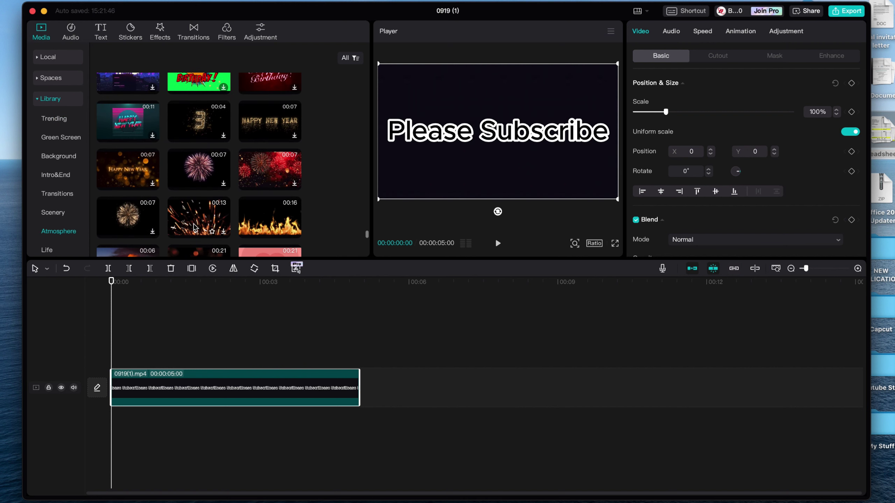
scroll(300, 225, down, 2)
mouse_move(270, 219)
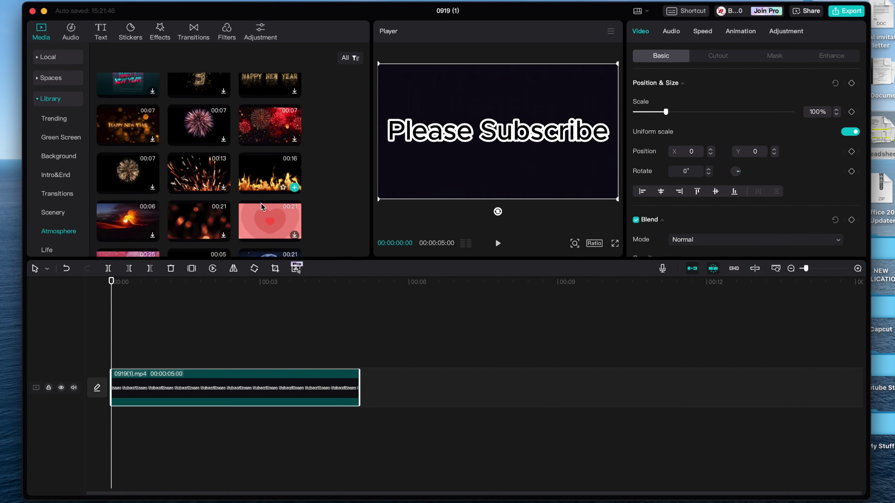
drag(269, 178, 102, 429)
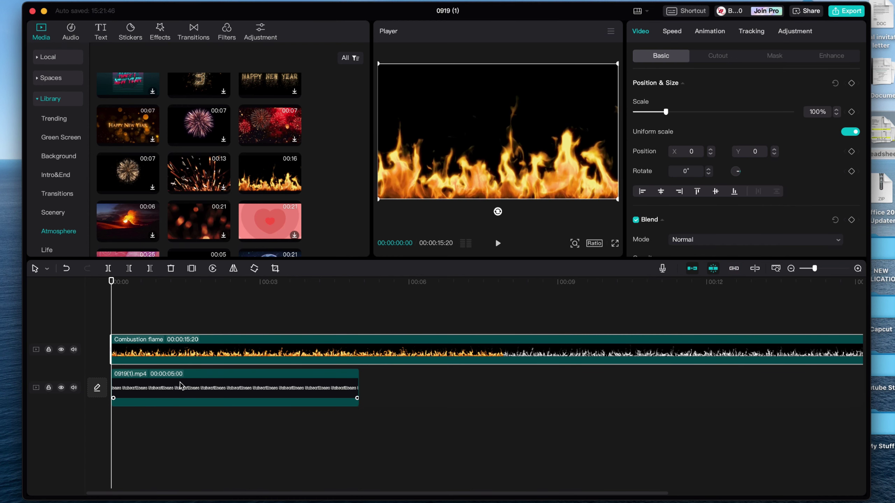
drag(229, 342, 475, 377)
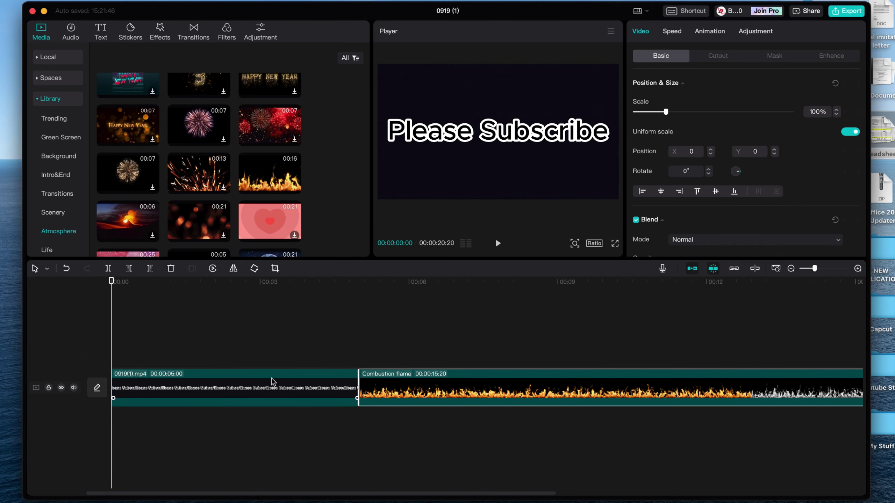
Move the text video to a track above the flames and trim the flame clip at five seconds.
drag(271, 378, 271, 345)
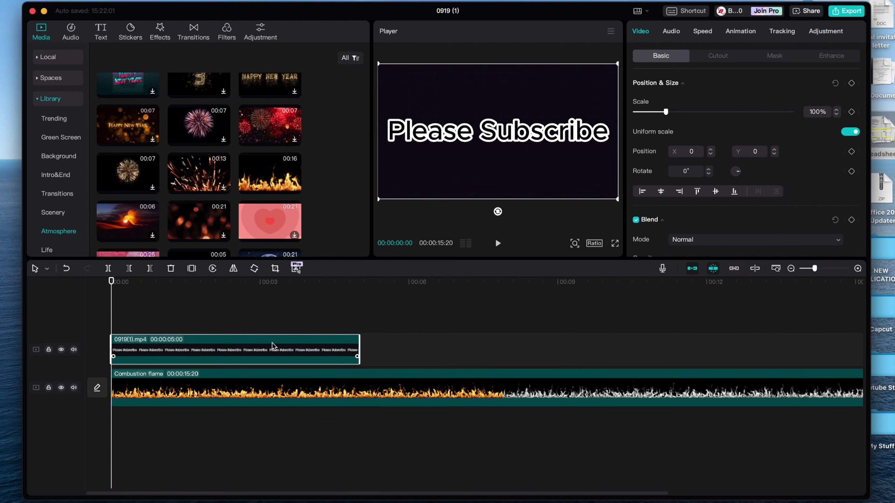
click(360, 281)
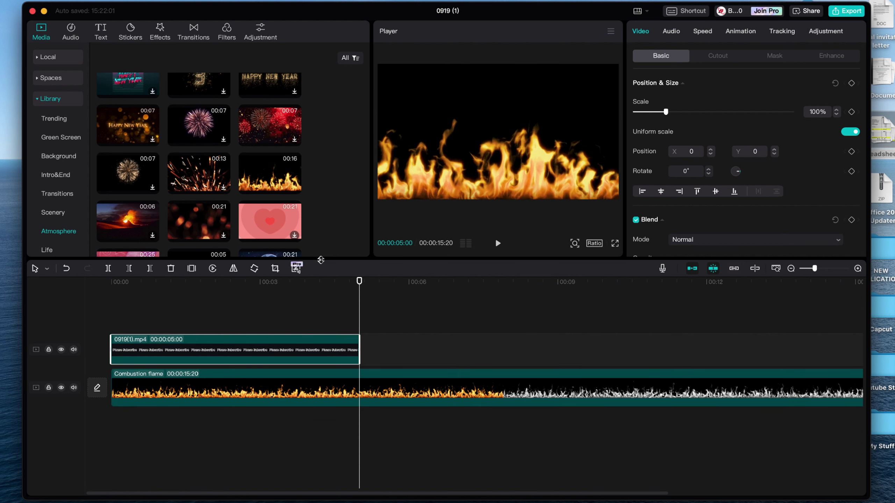
click(151, 269)
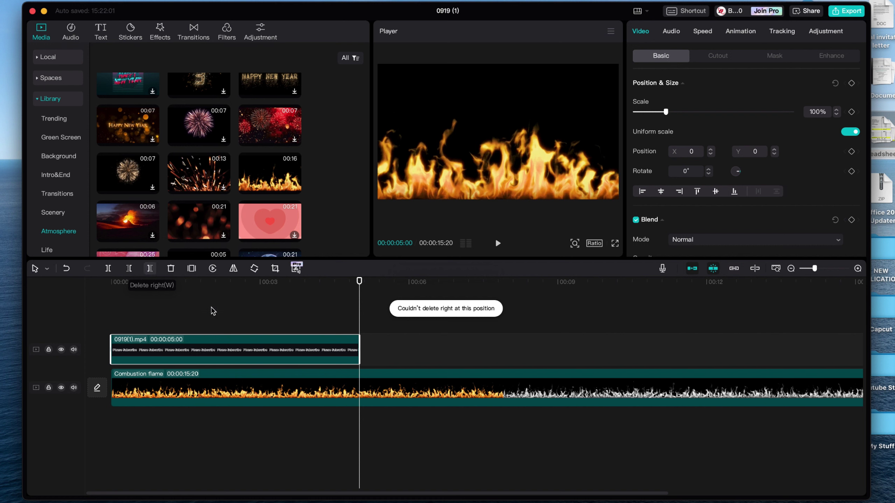
click(181, 389)
click(152, 269)
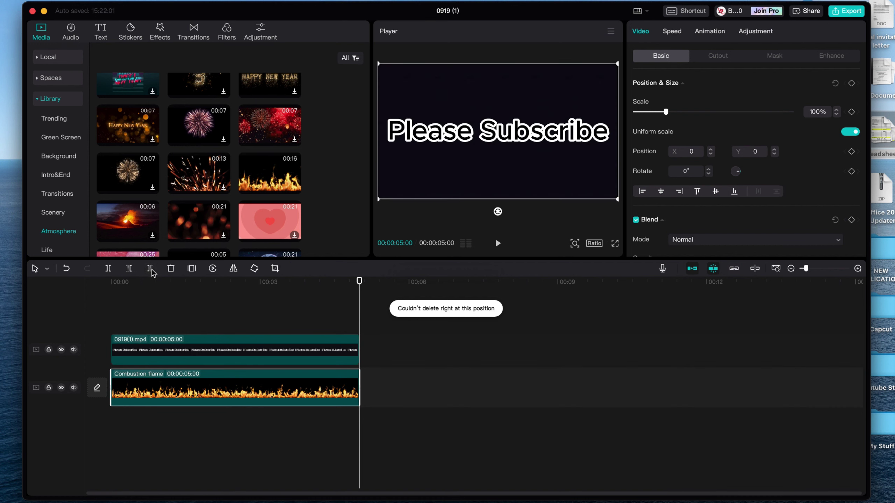
Enlarge and raise the flames in the player, then return the text clip to the start.
click(295, 359)
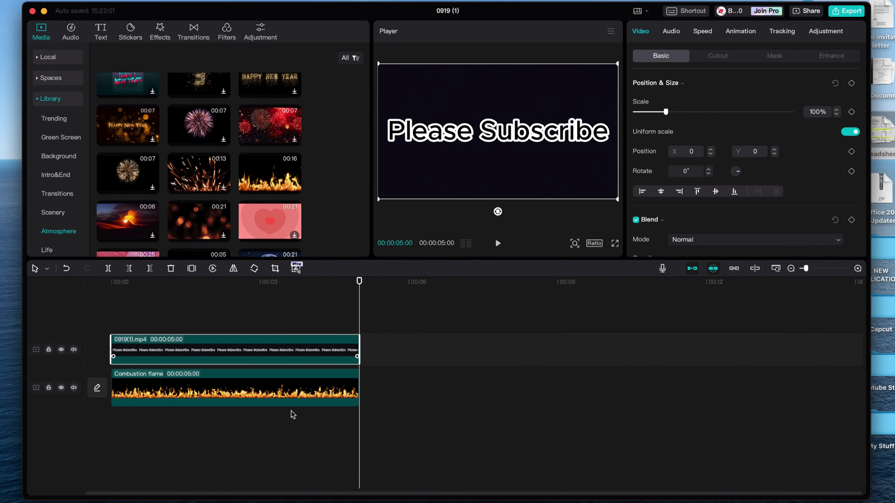
click(289, 399)
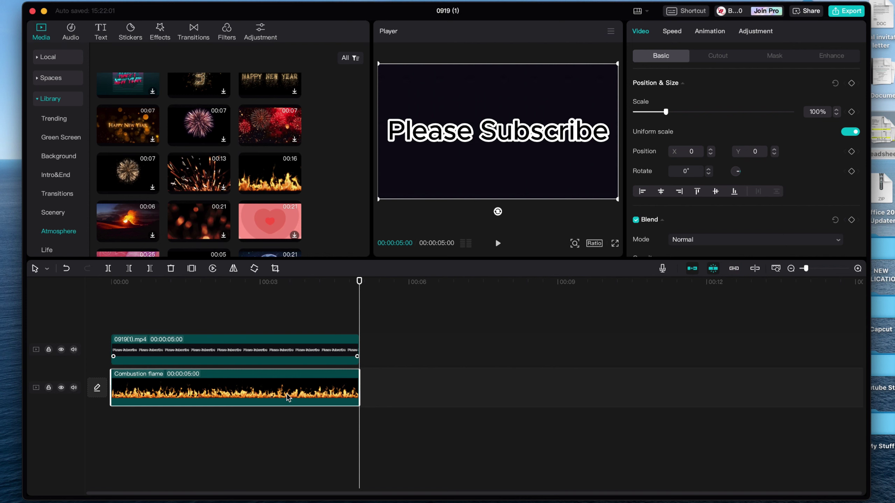
drag(283, 355, 407, 356)
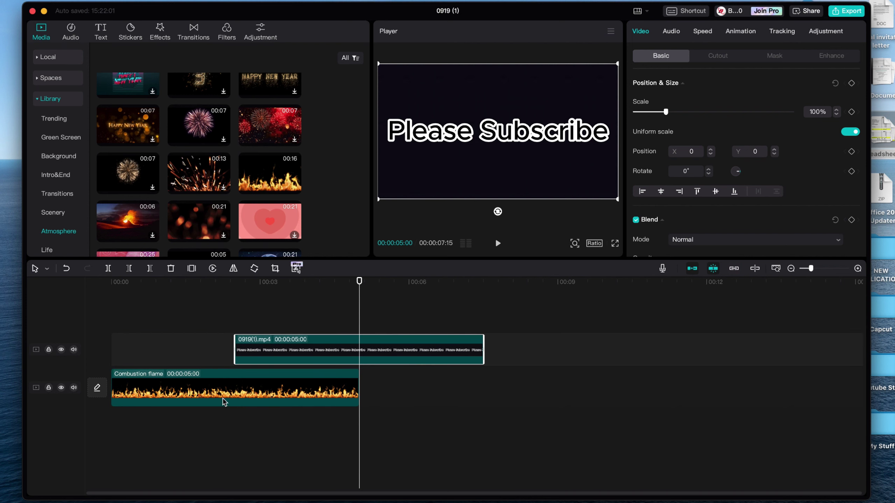
click(182, 326)
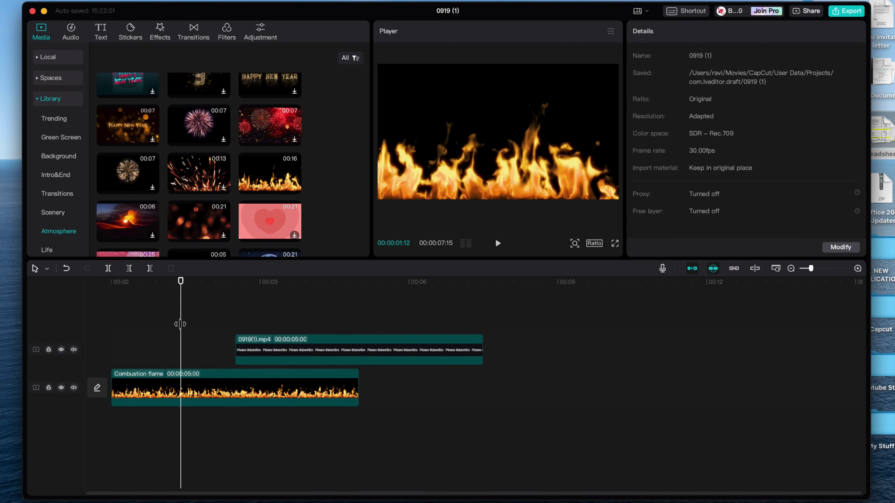
click(468, 140)
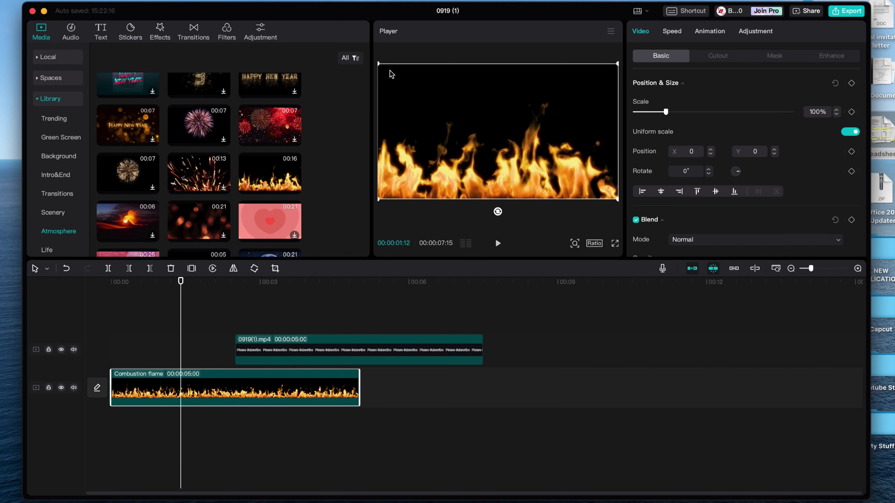
drag(377, 63, 365, 50)
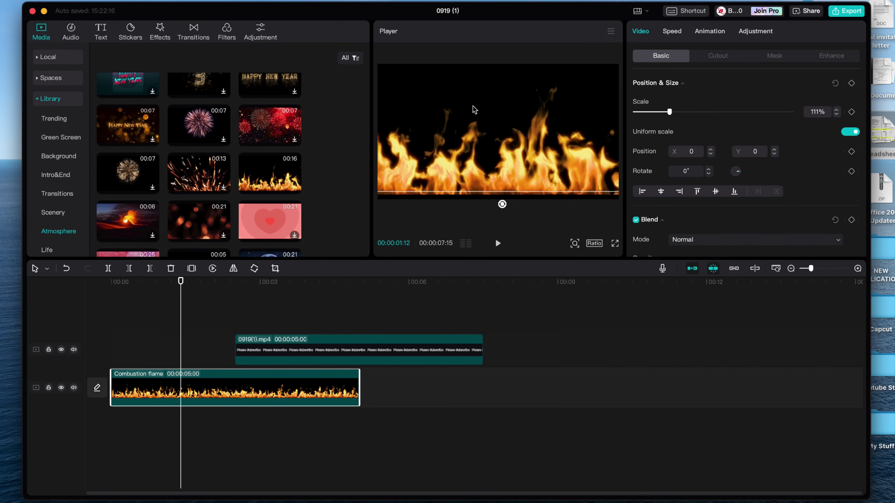
drag(471, 110, 479, 81)
drag(318, 349, 197, 353)
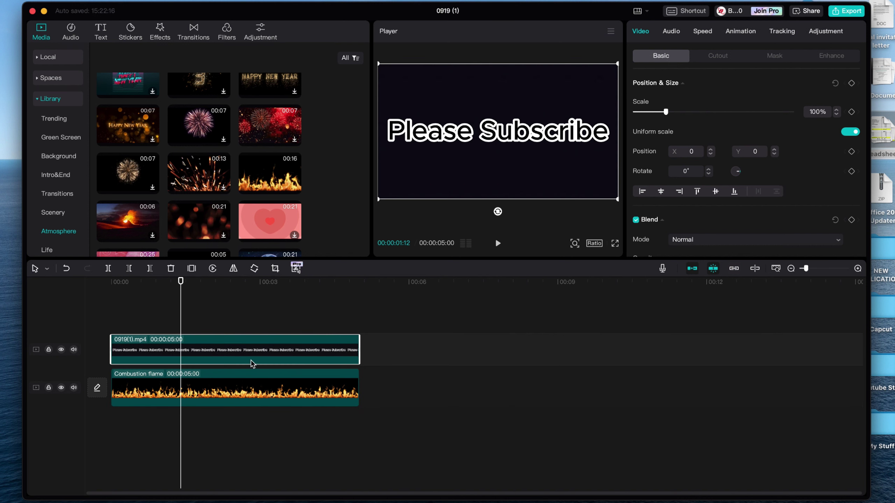
scroll(725, 230, down, 2)
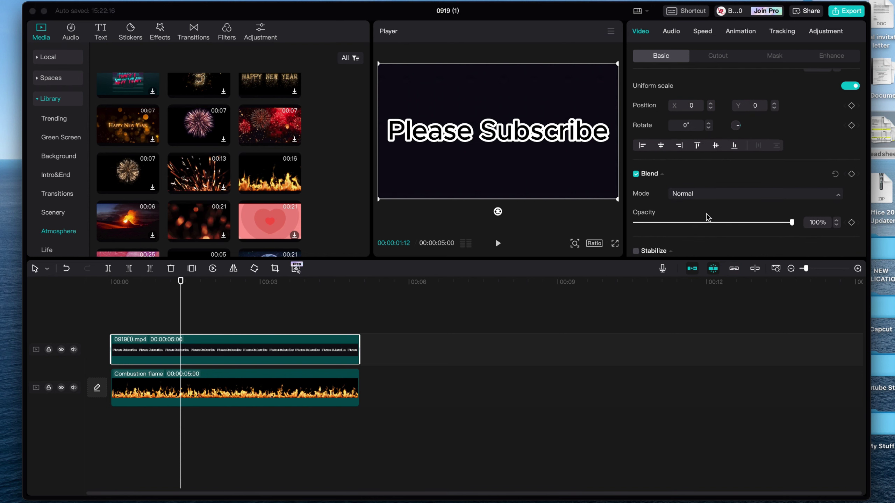
Set the text clip's blend mode to Darken and preview the flames showing through the letters.
click(698, 196)
click(703, 353)
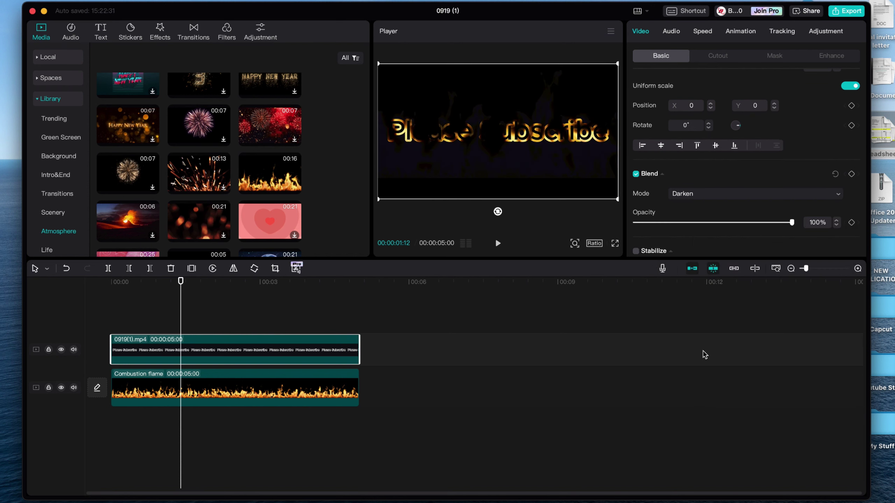
click(132, 290)
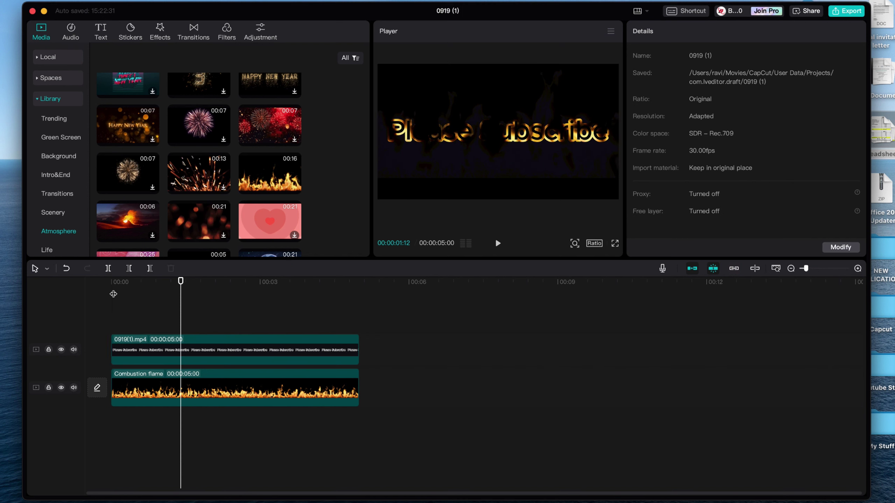
click(497, 245)
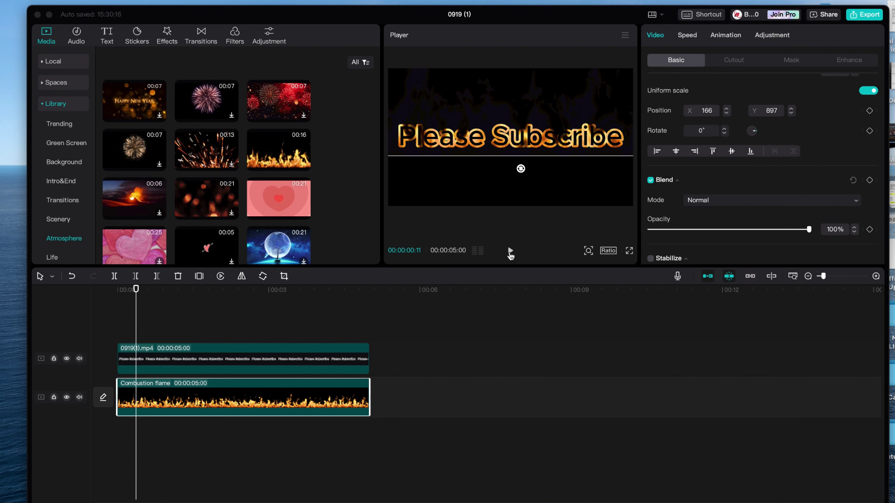
Check playback, then trim the Combustion flame clip's right edge to about 00:00:01:28.
click(510, 251)
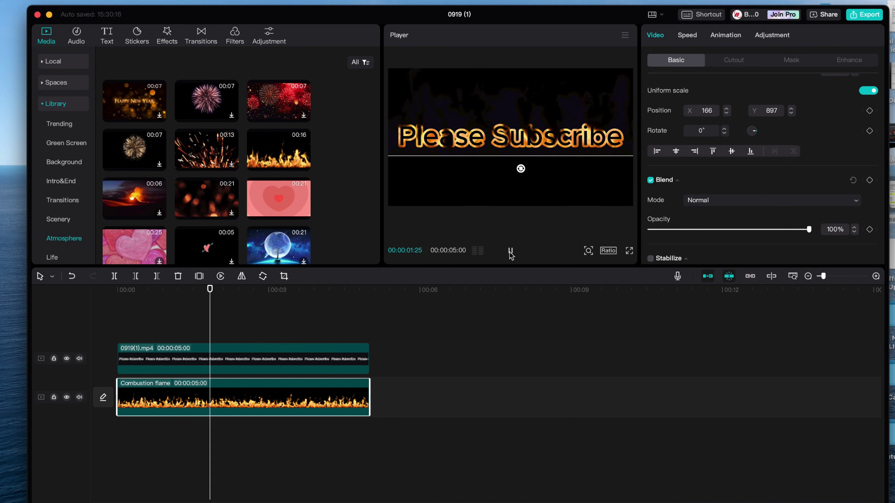
click(510, 252)
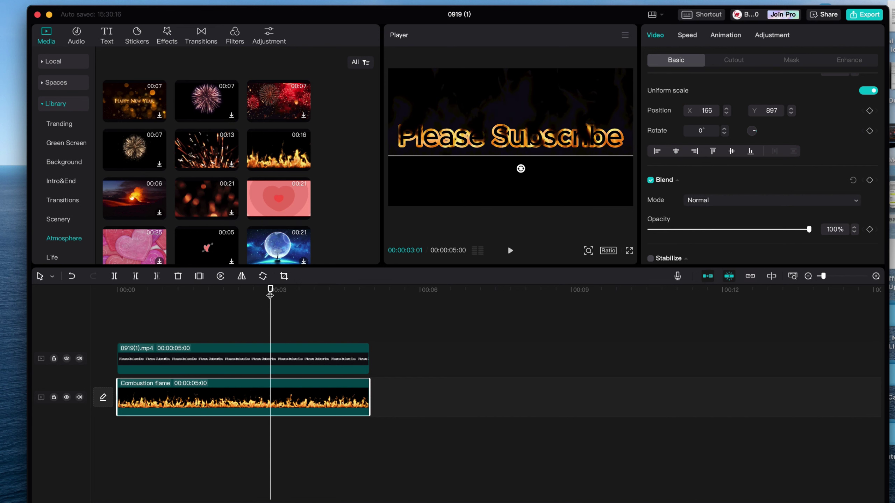
click(136, 298)
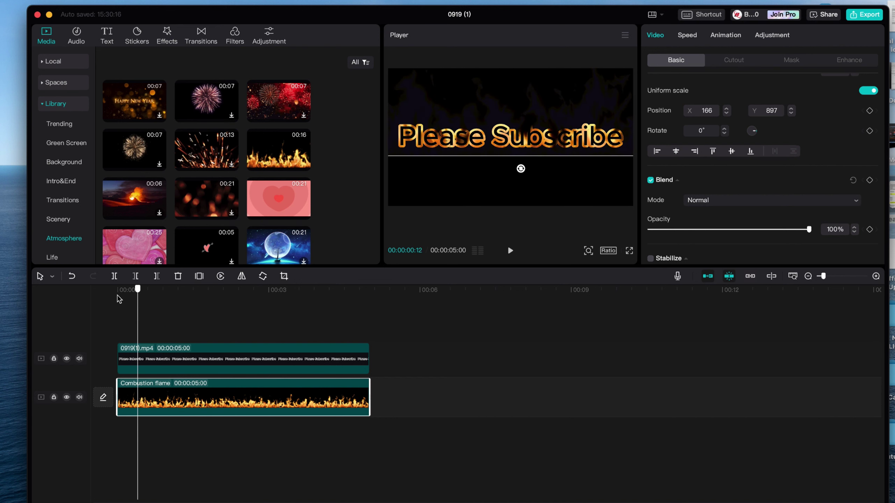
click(108, 301)
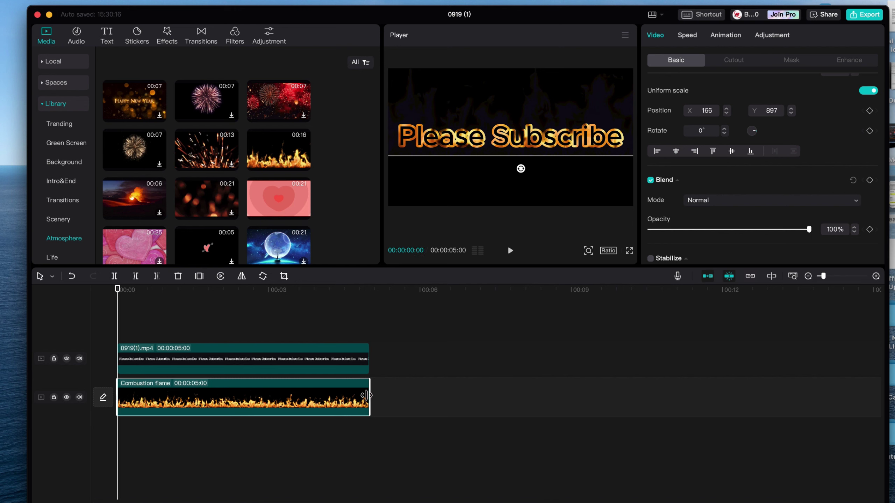
click(330, 396)
drag(249, 396, 214, 398)
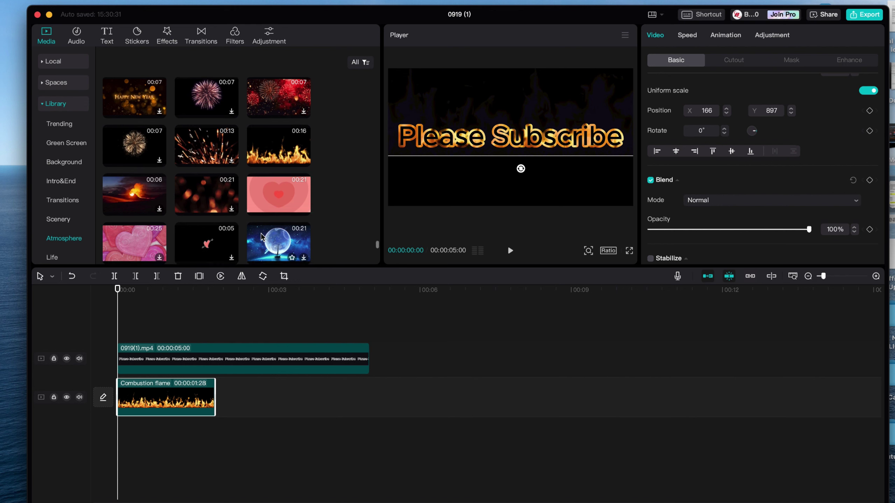
scroll(207, 190, down, 5)
scroll(208, 190, down, 1)
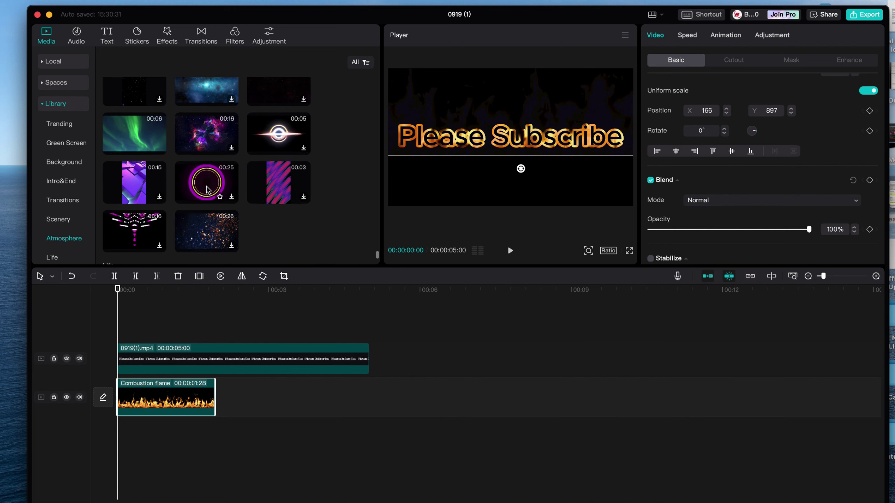
scroll(207, 189, up, 5)
scroll(207, 190, up, 5)
scroll(208, 190, up, 5)
scroll(207, 189, up, 3)
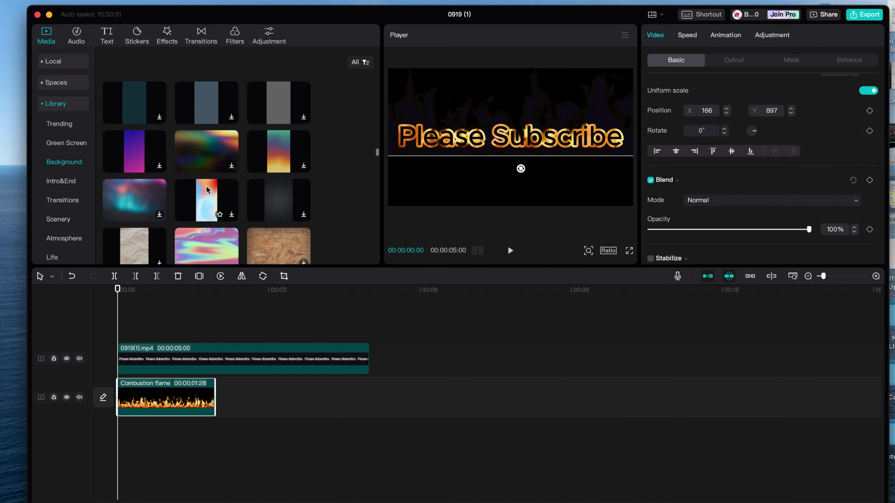
scroll(207, 189, down, 2)
scroll(207, 189, down, 5)
scroll(208, 190, down, 2)
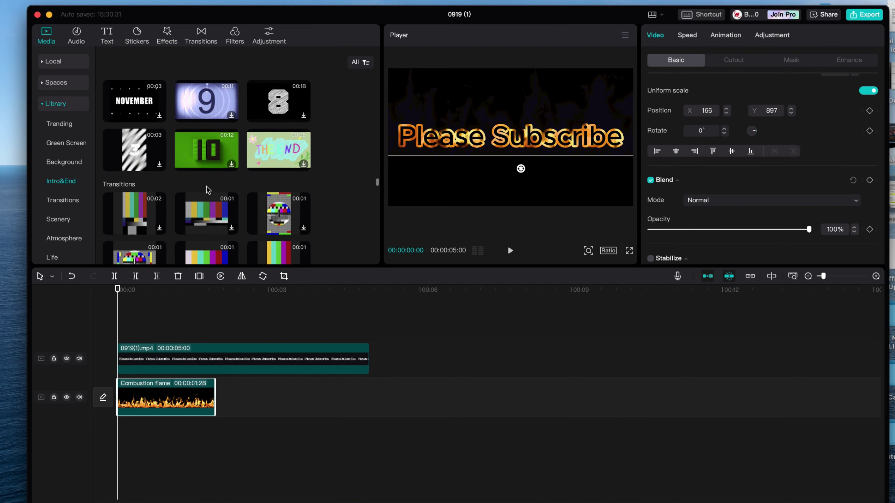
scroll(207, 190, down, 2)
scroll(207, 190, down, 3)
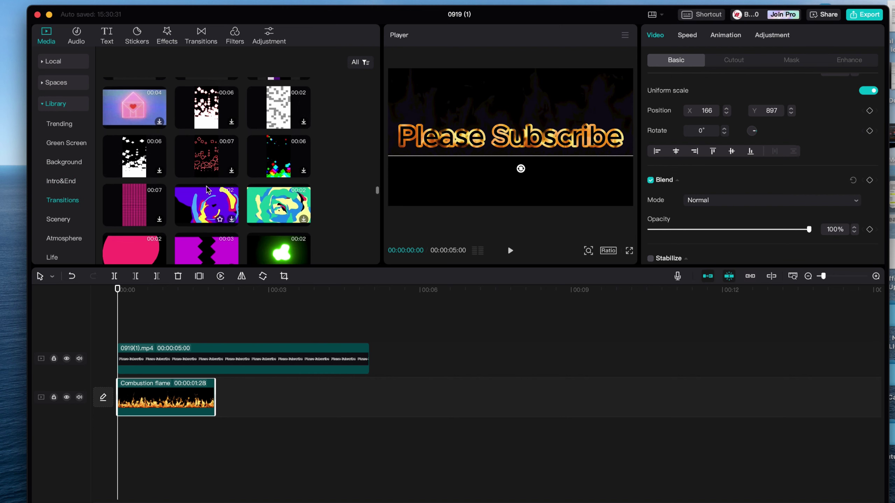
scroll(207, 190, down, 3)
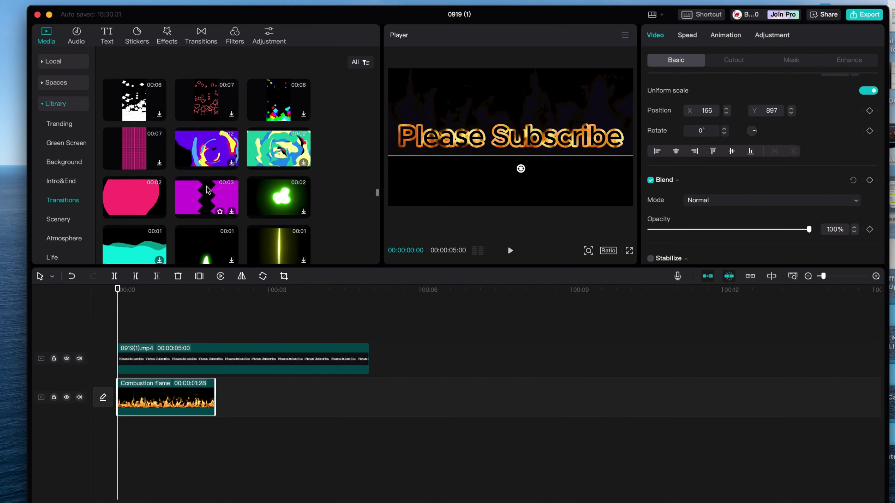
scroll(207, 190, up, 5)
scroll(208, 190, up, 5)
scroll(207, 190, down, 2)
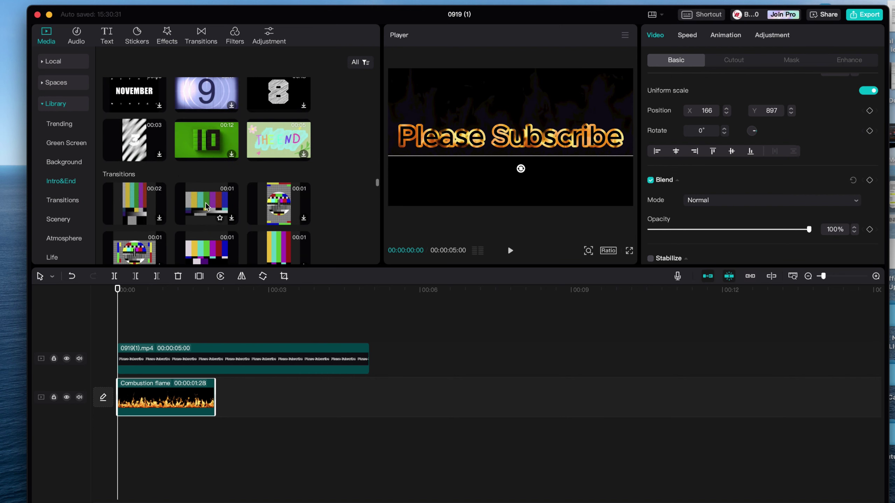
Drop the TV-static test-pattern transition clip right after Combustion flame on the flame track.
drag(242, 393, 238, 396)
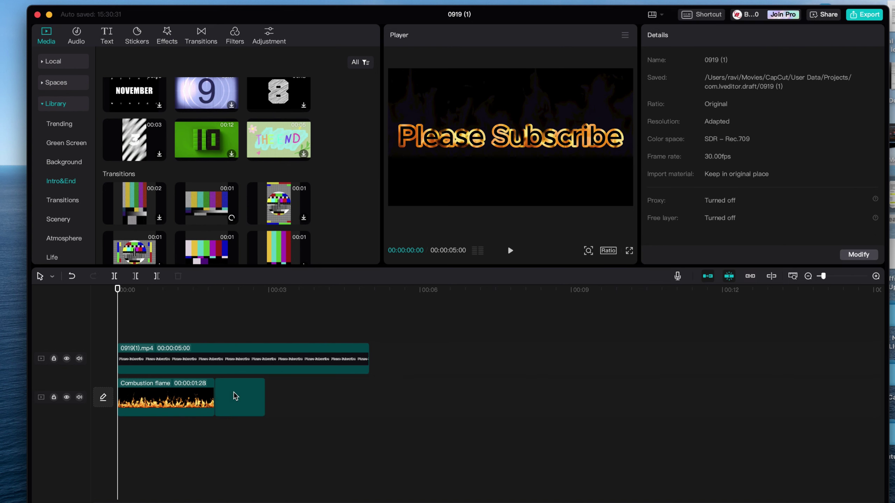
click(237, 396)
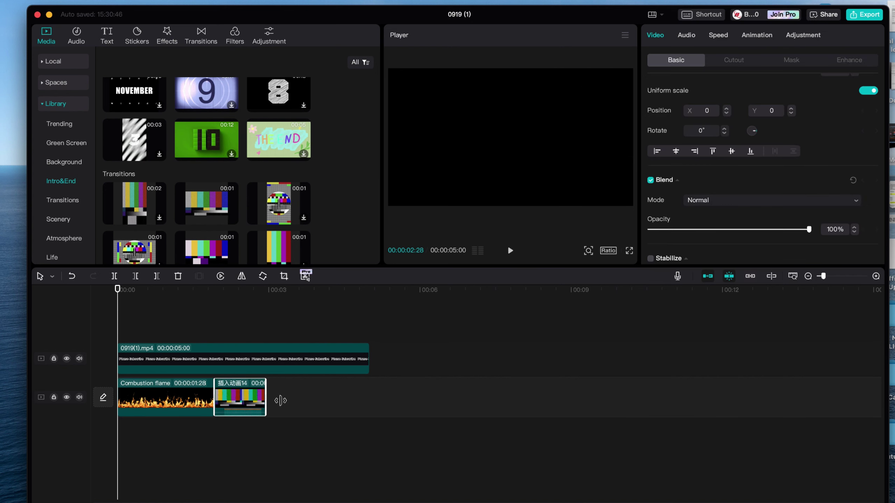
scroll(231, 242, down, 1)
scroll(230, 242, down, 5)
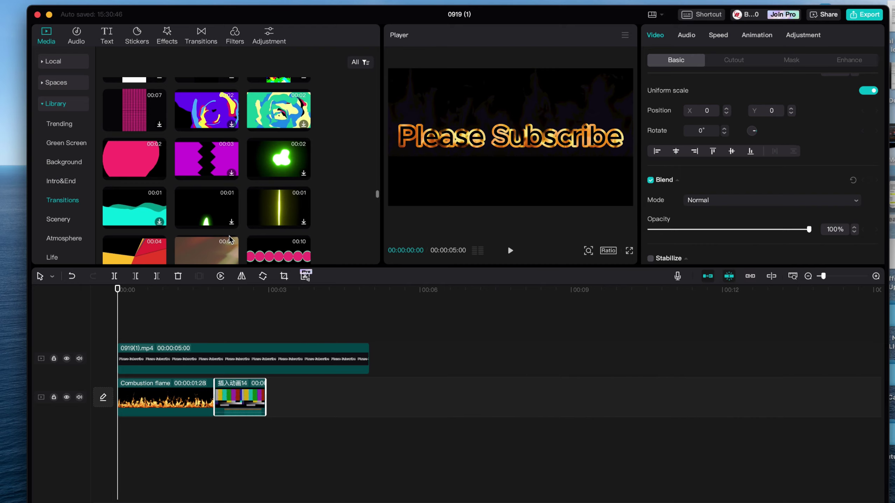
click(257, 298)
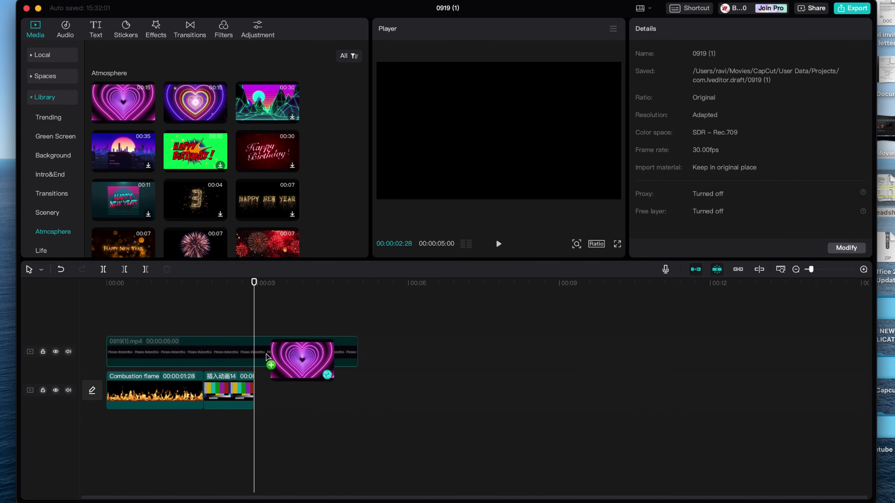
Add the neon heart Atmosphere clip after the test-pattern and trim it to end at 00:05:00.
drag(260, 342, 277, 394)
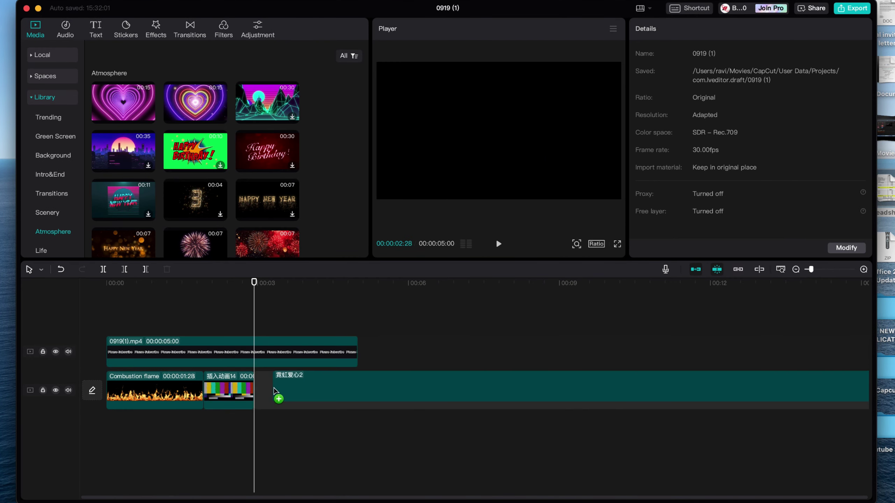
click(358, 284)
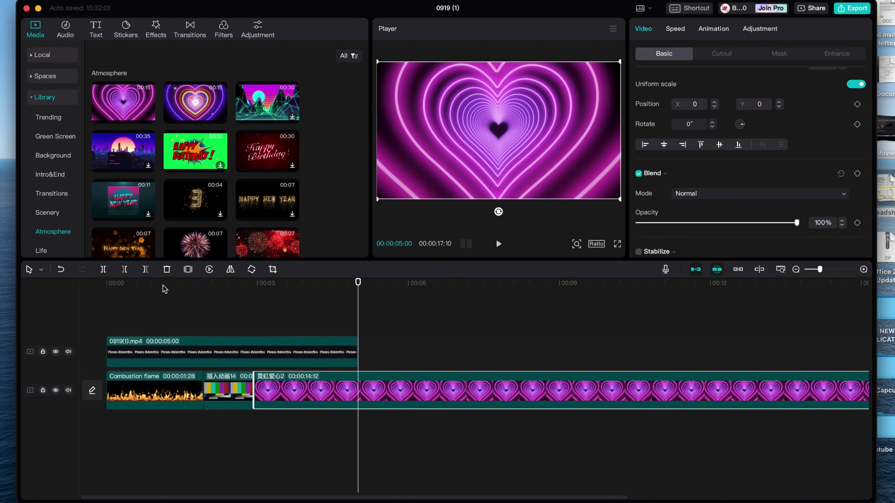
click(146, 270)
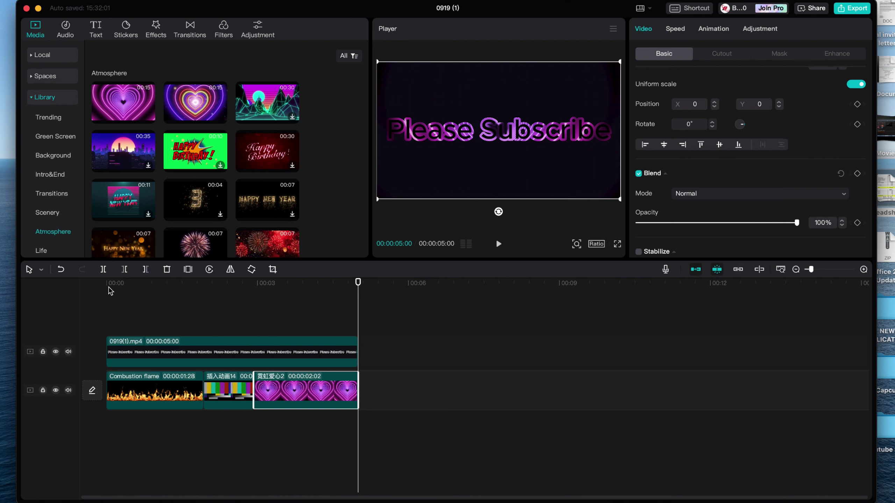
Rewind to the start and play back the whole sequence to preview it.
click(108, 287)
click(499, 244)
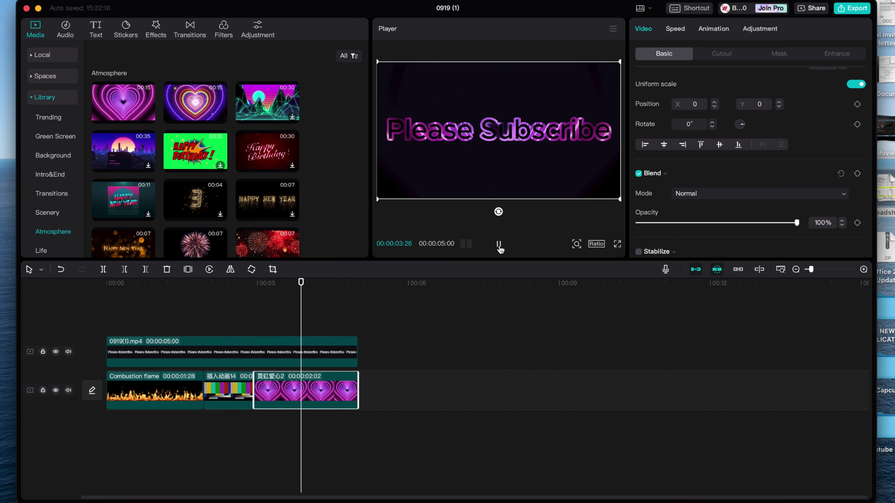
click(498, 245)
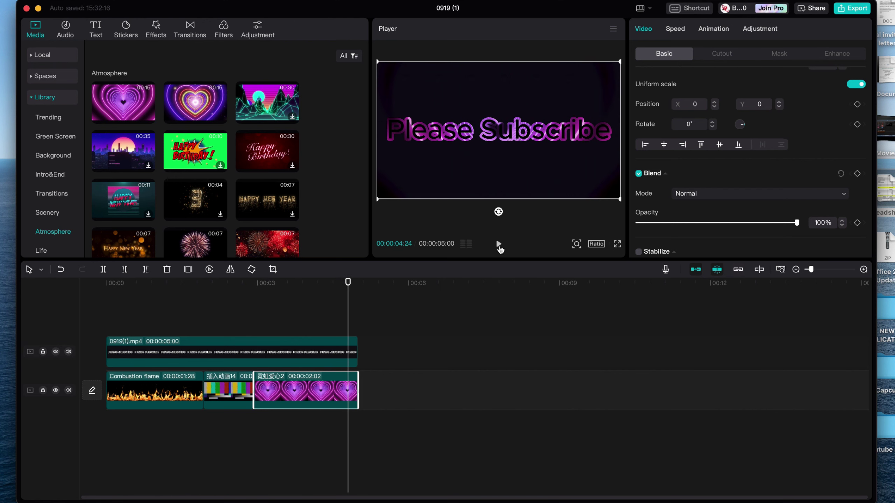